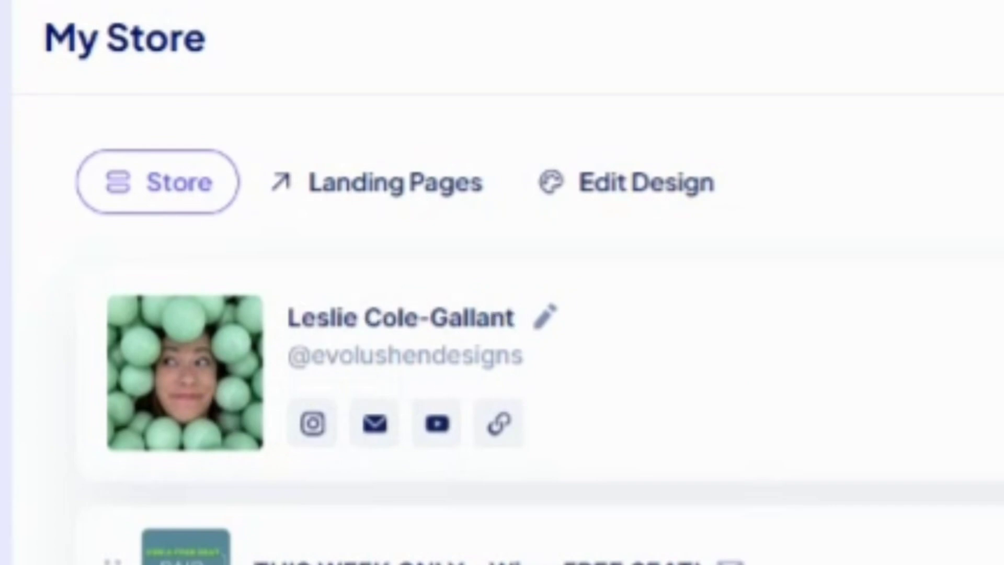
# - Open the store header for editing and upload the image "Build, Manage & Scale Your (60)" as the new profile picture
pyautogui.click(546, 318)
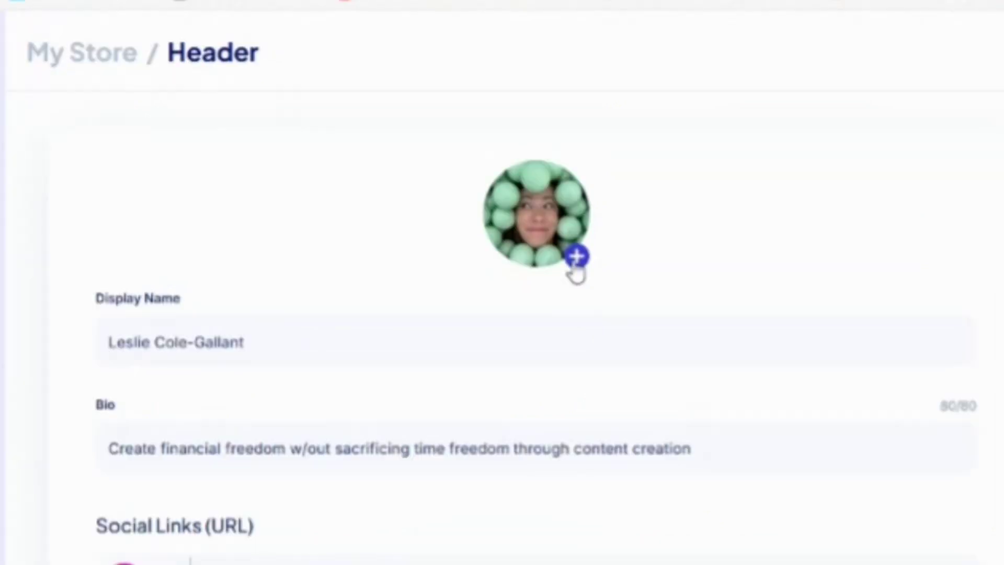
pyautogui.click(575, 261)
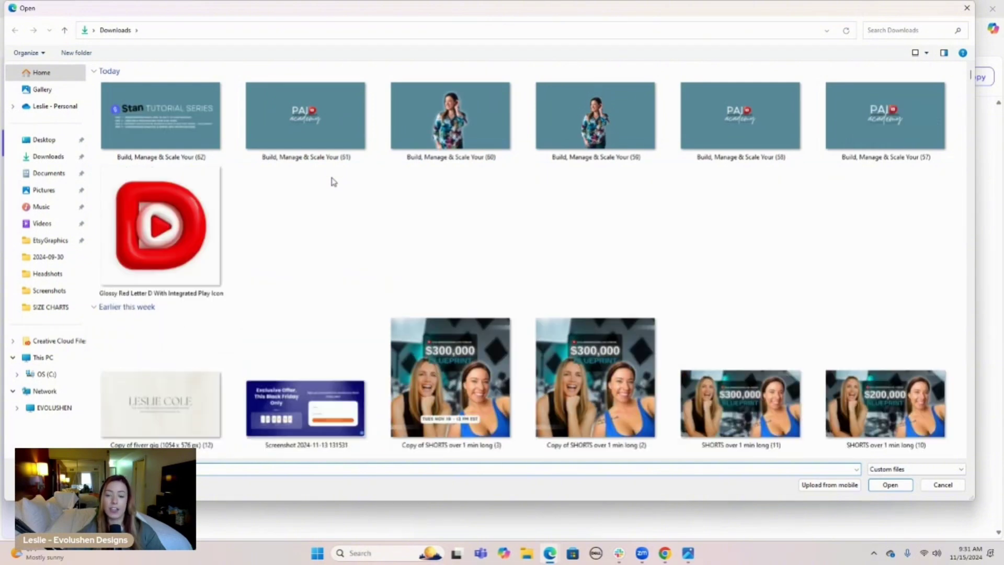
pyautogui.click(467, 130)
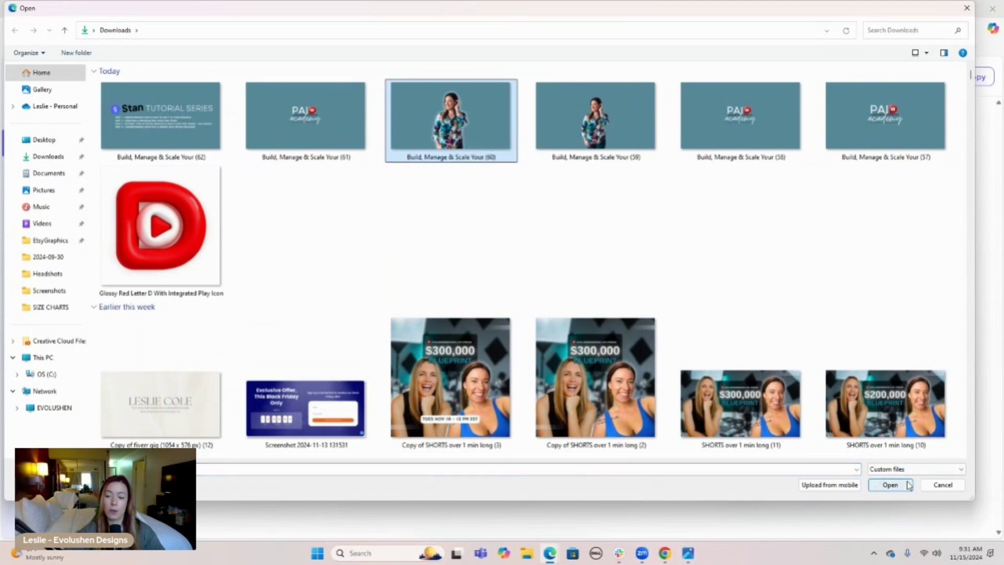
pyautogui.click(890, 484)
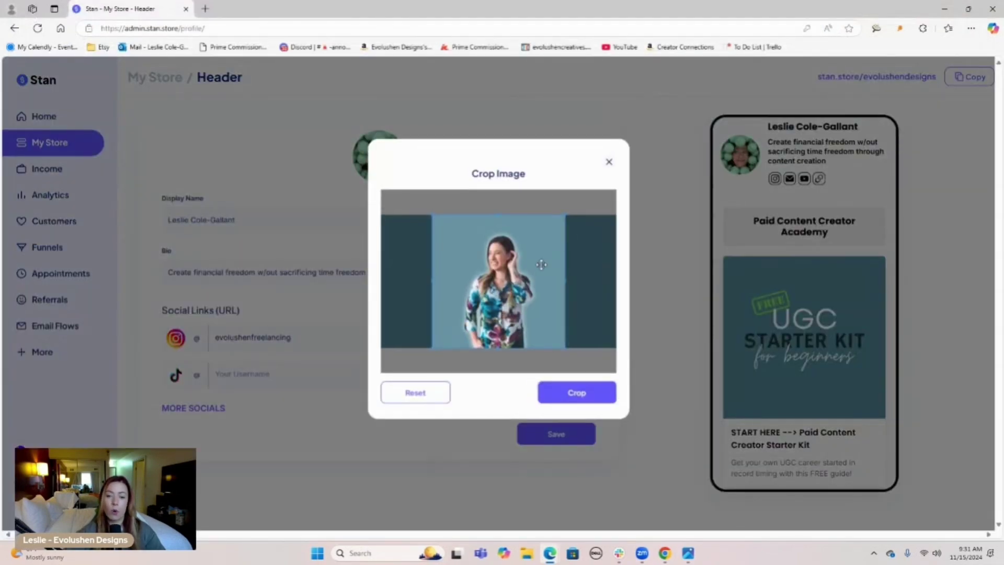
# - Crop the profile picture tightly around the woman's head and upper body, and apply the crop
pyautogui.moveTo(566, 215); pyautogui.dragTo(547, 267)
pyautogui.moveTo(468, 328); pyautogui.dragTo(489, 300)
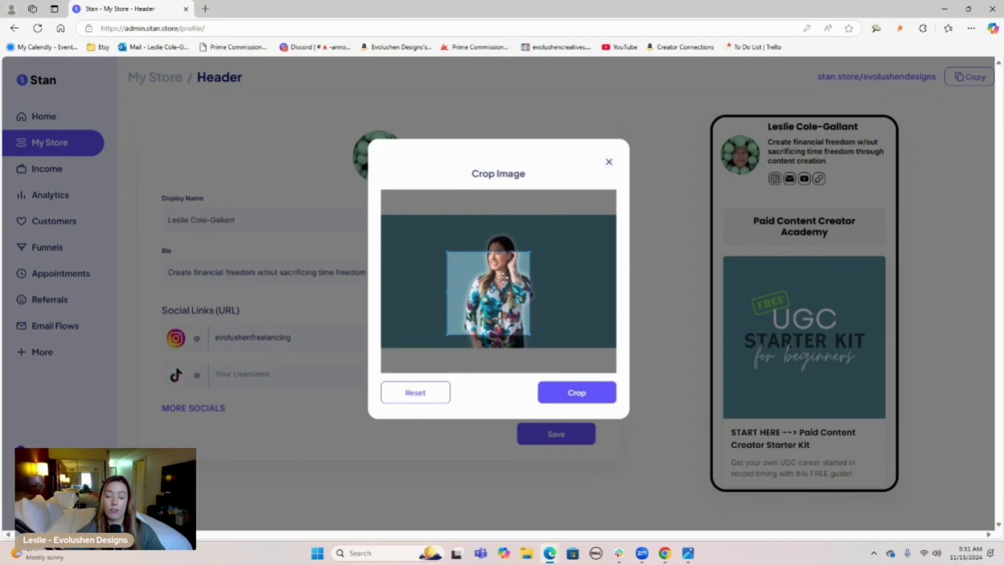
pyautogui.click(584, 396)
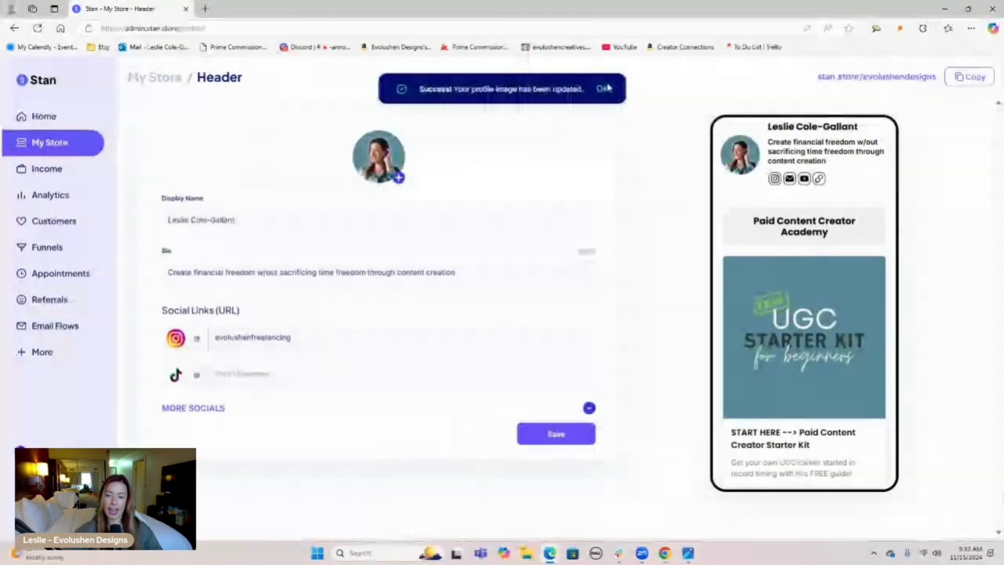
pyautogui.click(605, 88)
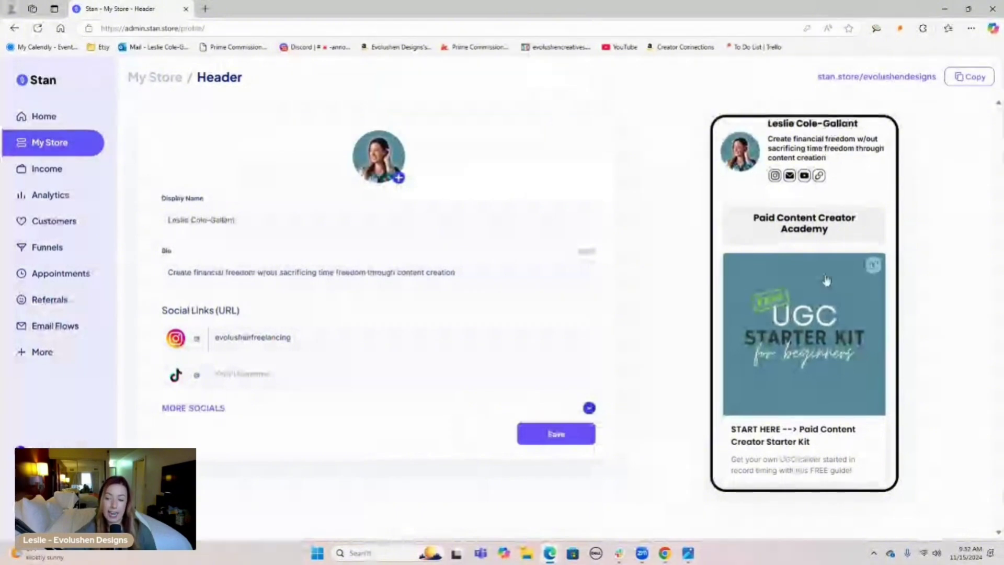
# - Look through the products in the store preview and examine the bio text under the display name
pyautogui.scroll(-5, 826, 279)
pyautogui.scroll(-3, 826, 280)
pyautogui.scroll(10, 828, 296)
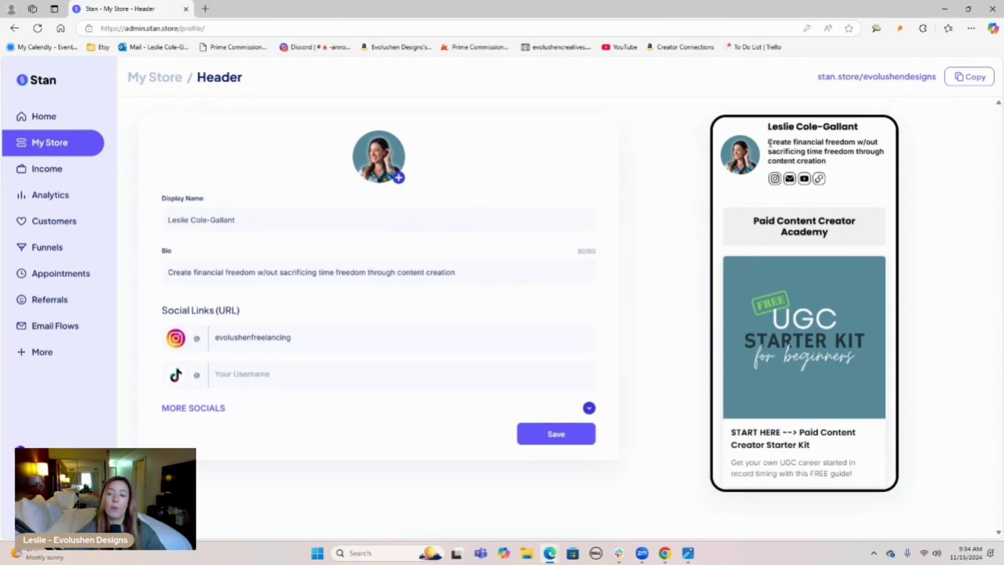
pyautogui.moveTo(769, 142); pyautogui.dragTo(826, 161)
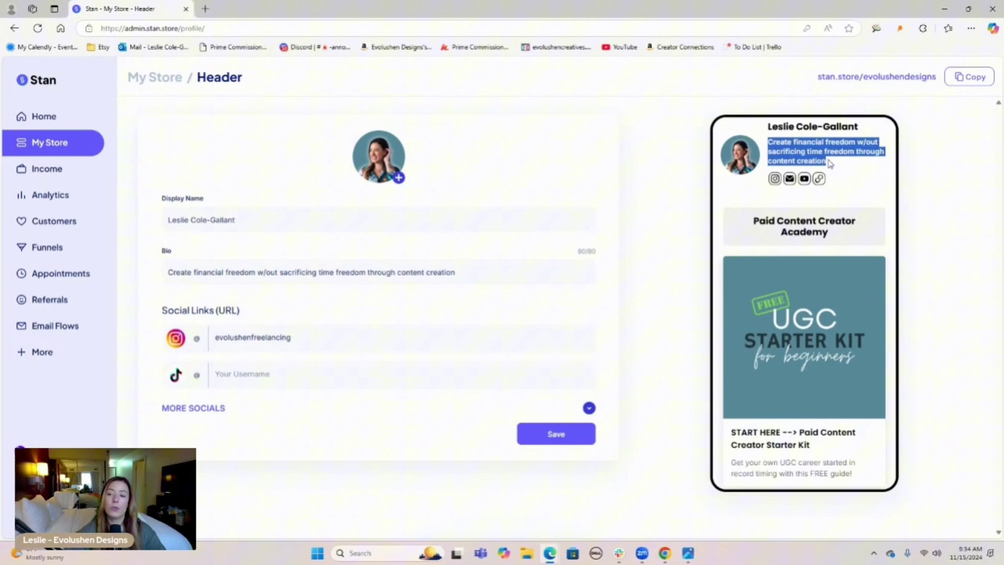
pyautogui.click(909, 199)
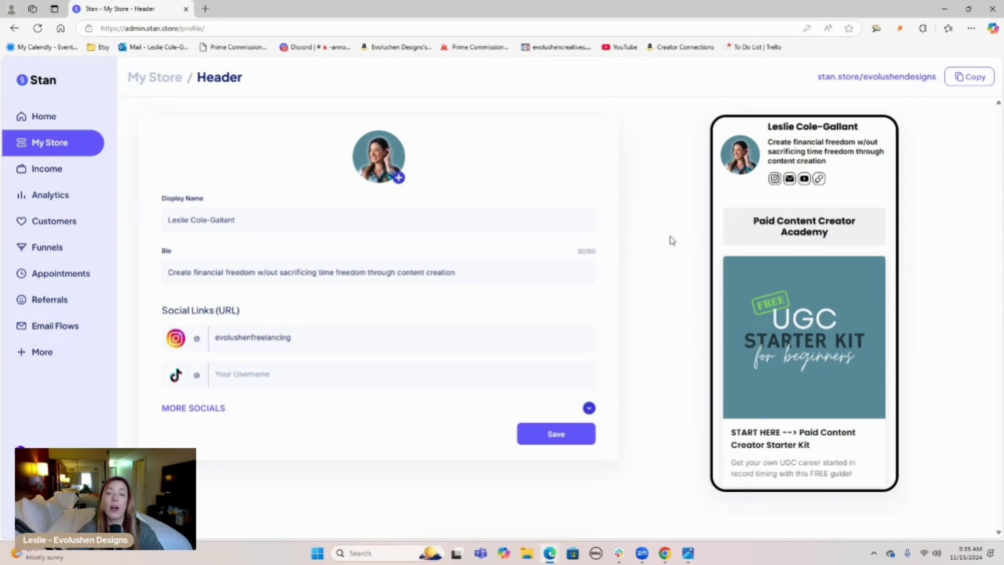
# - Replace the bio with the template "I help ___ do ___ without ___ through ___"
pyautogui.click(432, 272)
pyautogui.hotkey('ctrl', 'a')
pyautogui.press('BackSpace')
pyautogui.write('I help _')
pyautogui.write('_ do ___')
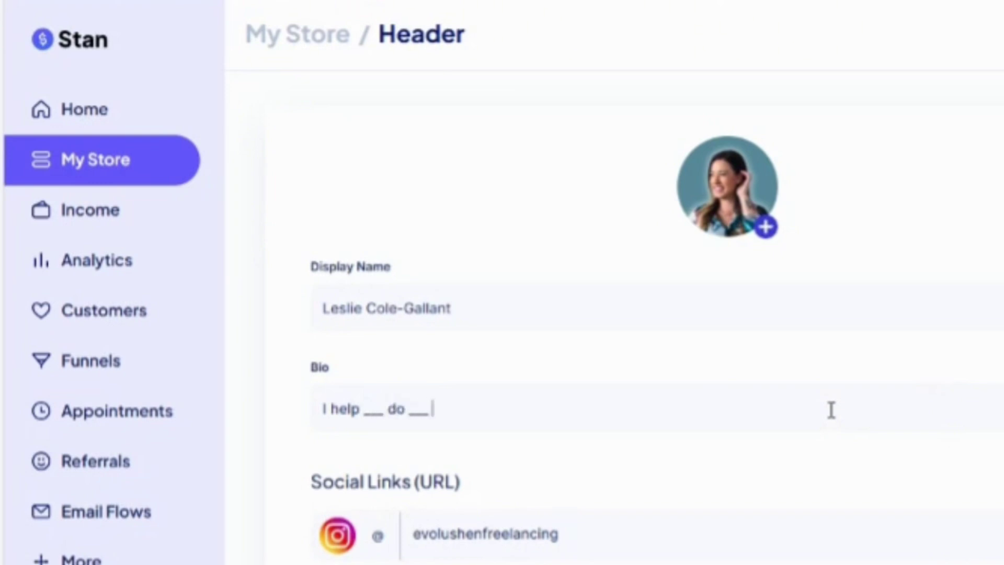
pyautogui.write(' without ___ through ___')
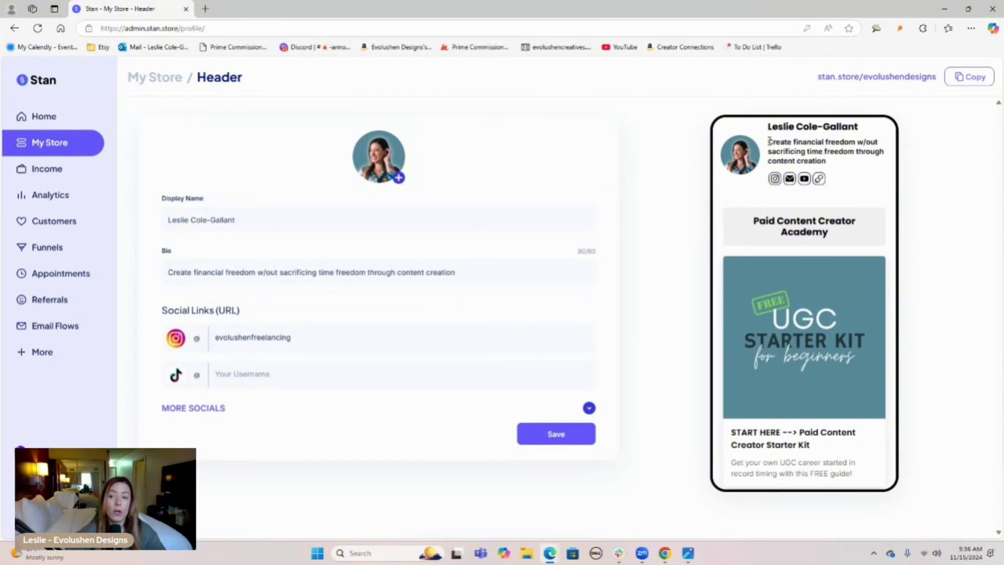
# - Check the additional social link fields against the icons and products in the store preview, and save the header
pyautogui.scroll(-10, 789, 264)
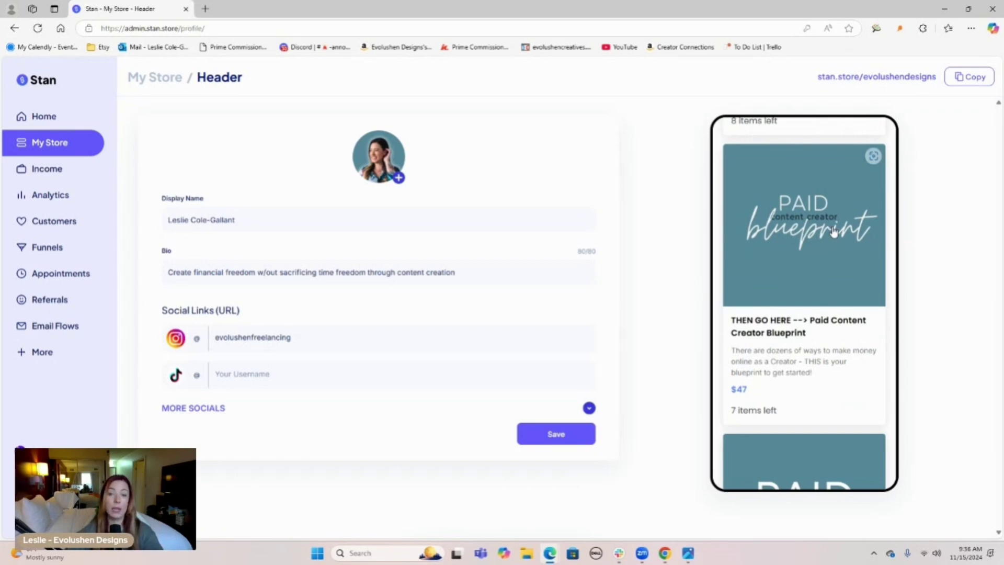
pyautogui.scroll(10, 833, 232)
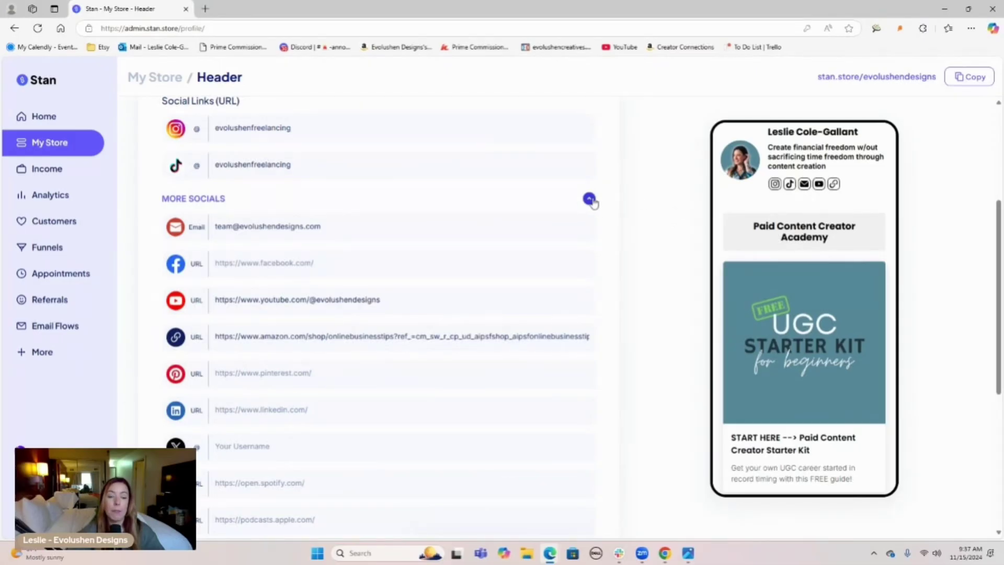
pyautogui.scroll(-6, 204, 201)
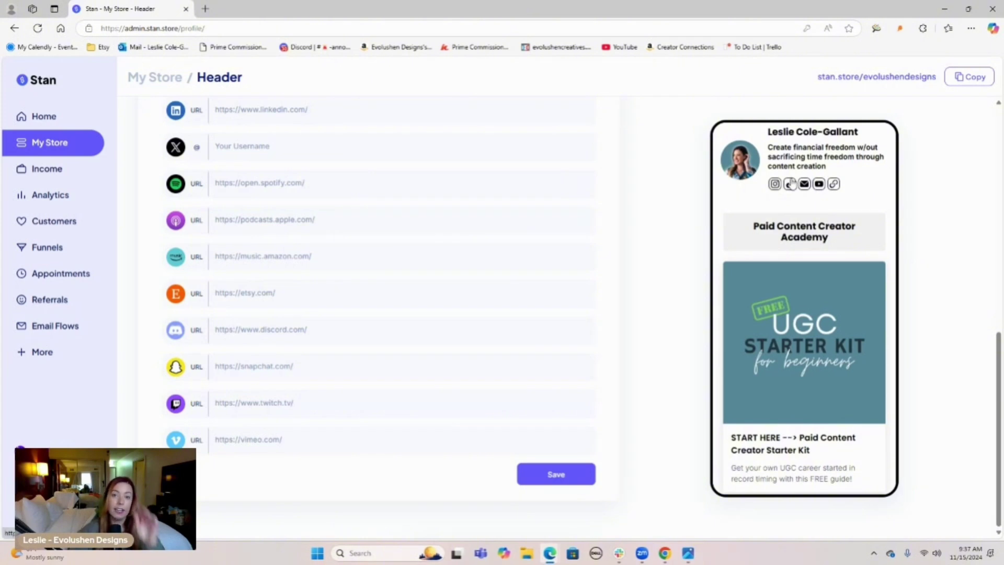
pyautogui.scroll(-4, 797, 304)
pyautogui.scroll(-3, 803, 267)
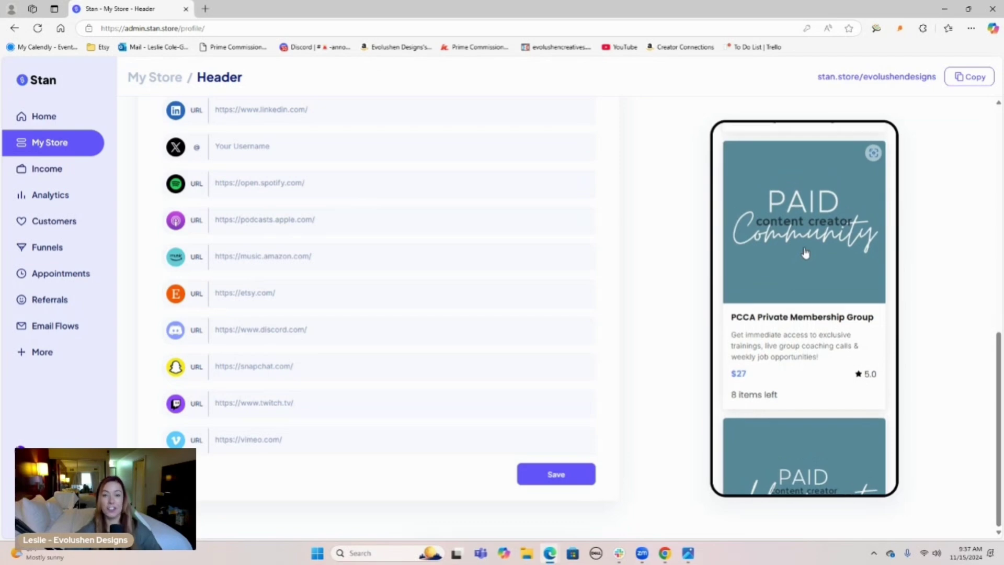
pyautogui.scroll(7, 805, 255)
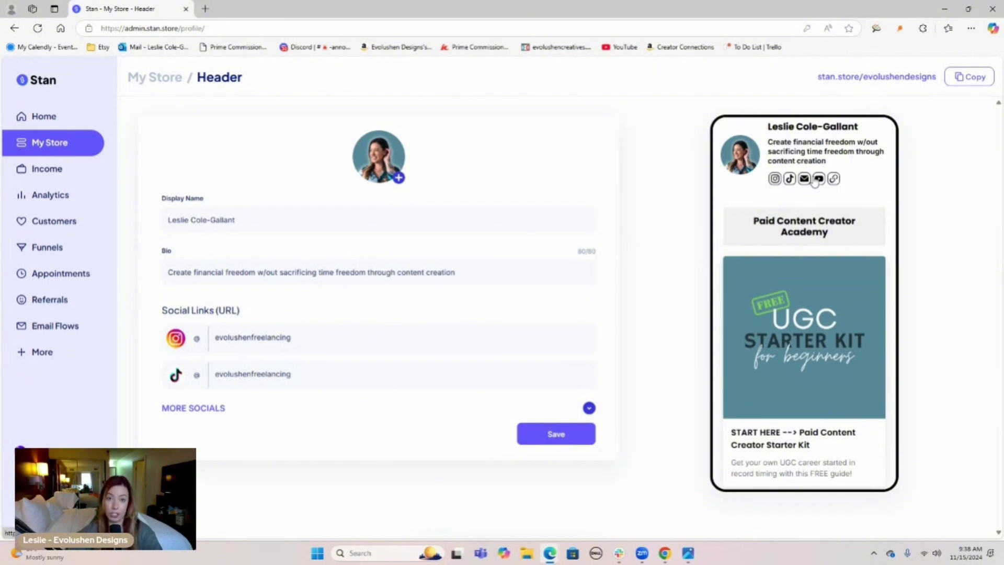
pyautogui.scroll(-9, 822, 242)
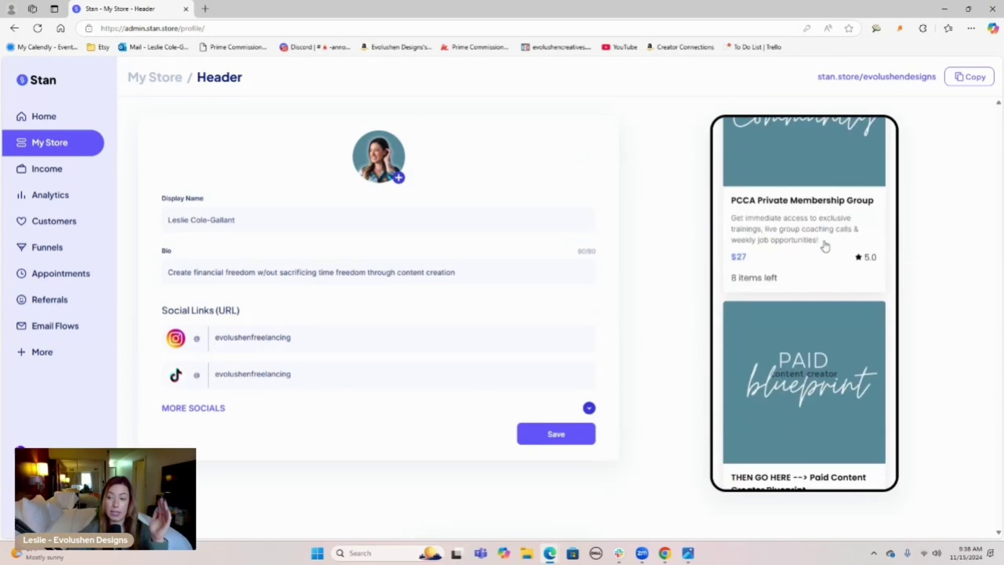
pyautogui.scroll(5, 822, 245)
pyautogui.scroll(5, 824, 246)
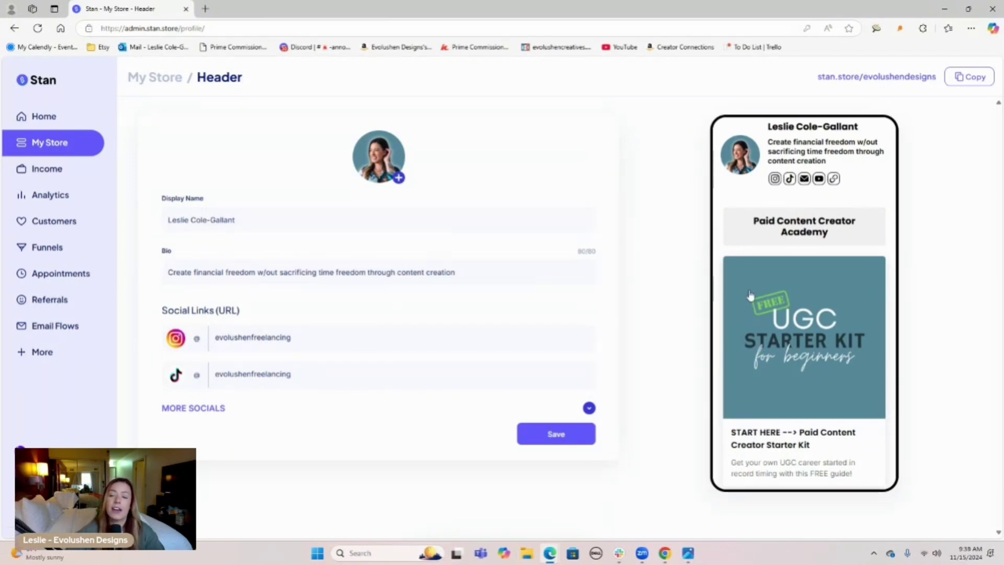
pyautogui.click(560, 440)
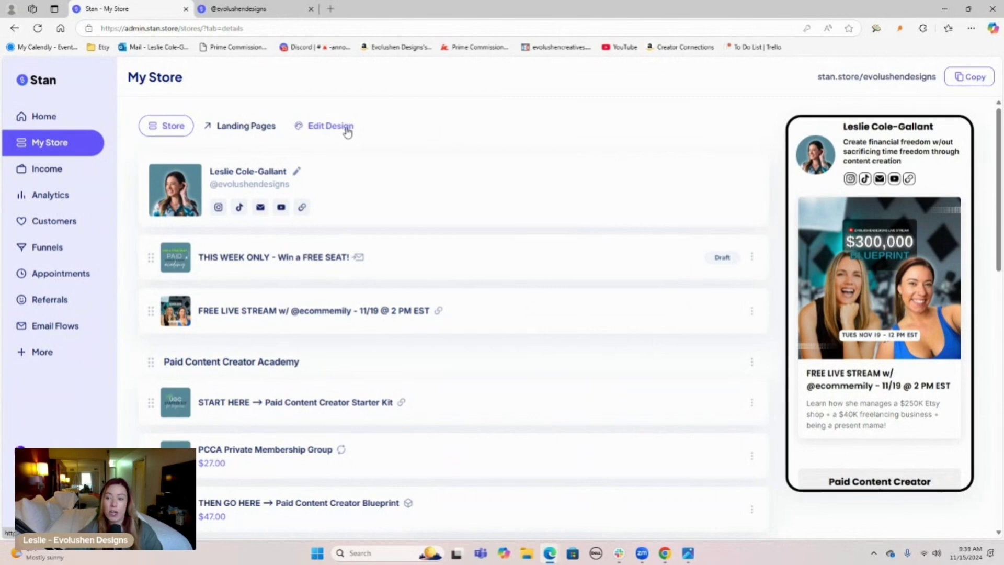
# - Set the store design's theme color to hex b29e84
pyautogui.click(347, 133)
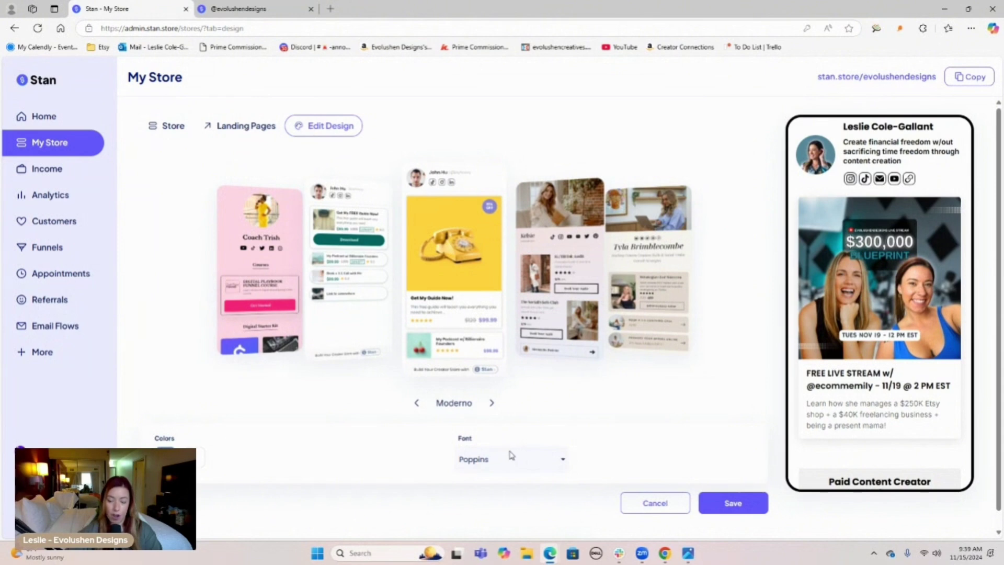
pyautogui.click(165, 450)
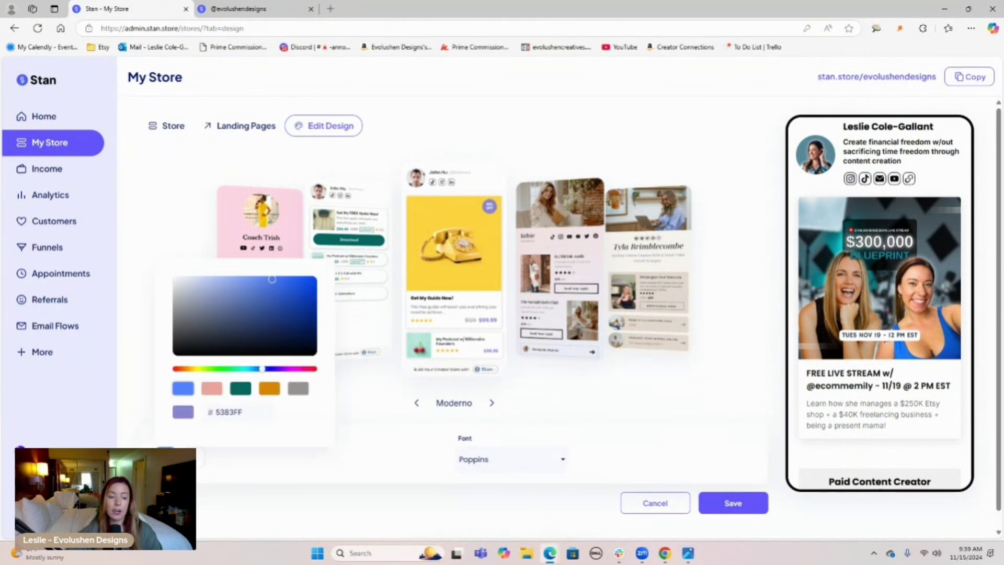
pyautogui.doubleClick(256, 407)
pyautogui.write('b29e')
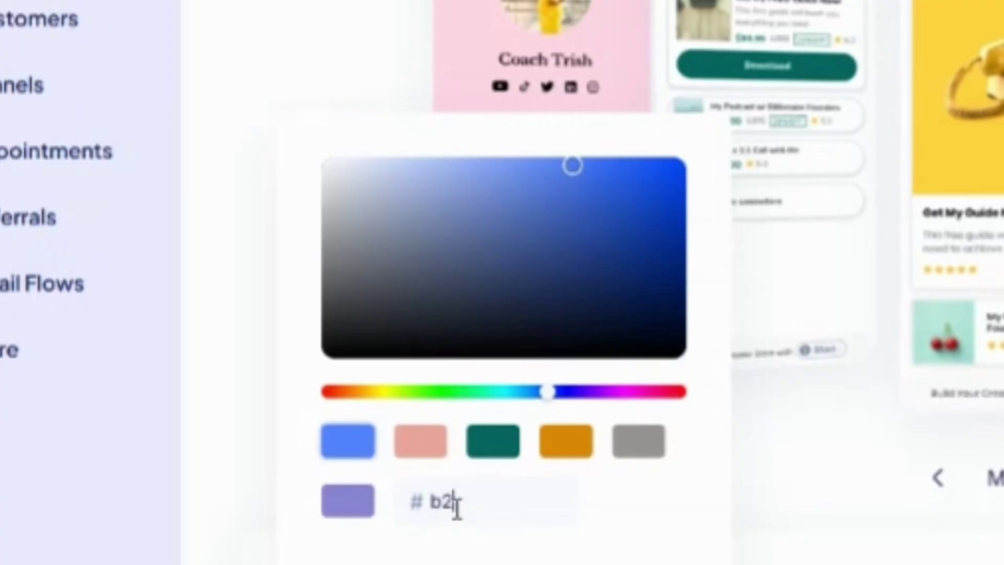
pyautogui.write('84')
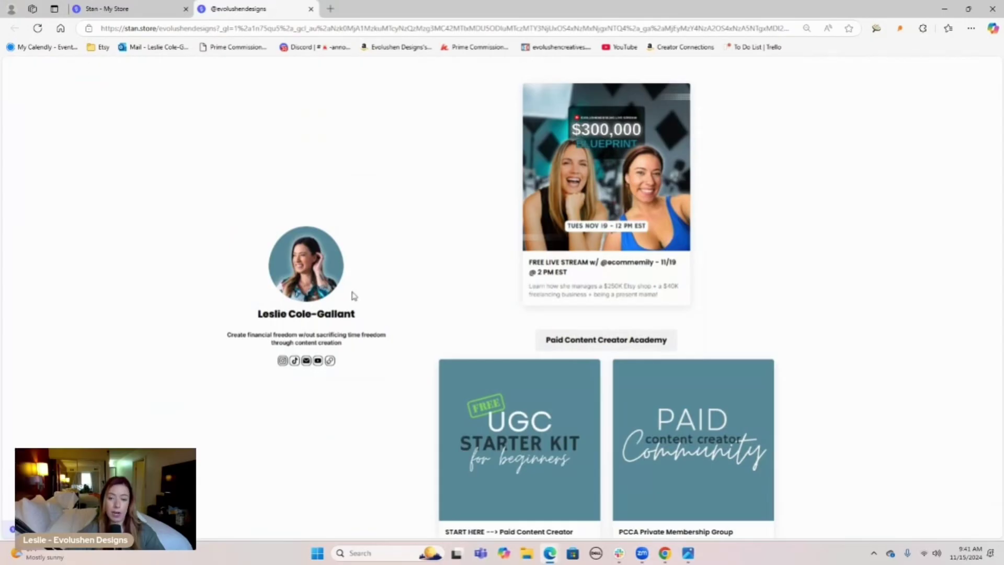
# - Reload the public store page to check the color of the product prices, and return to the store editor
pyautogui.scroll(-6, 433, 287)
pyautogui.scroll(-1, 504, 277)
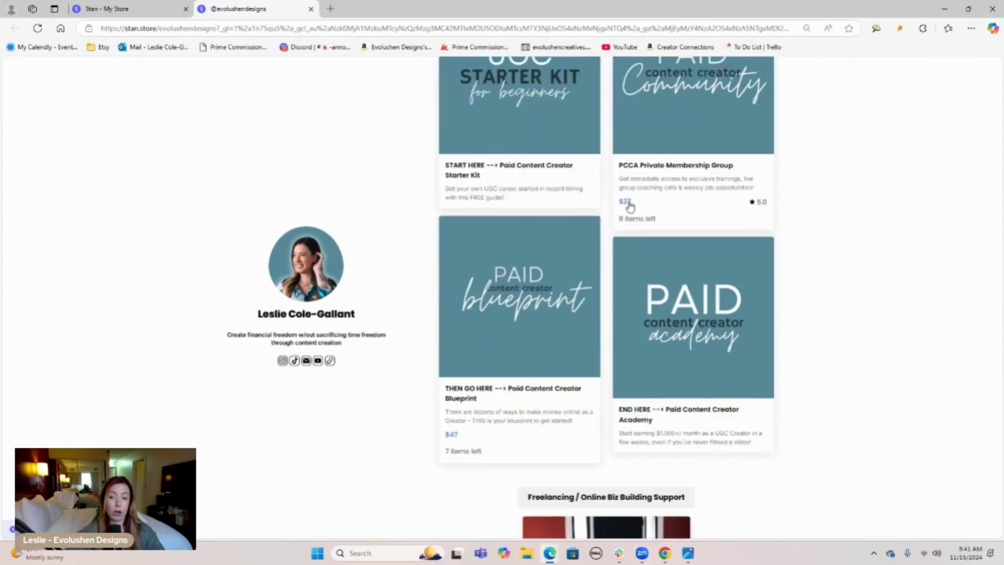
pyautogui.click(38, 28)
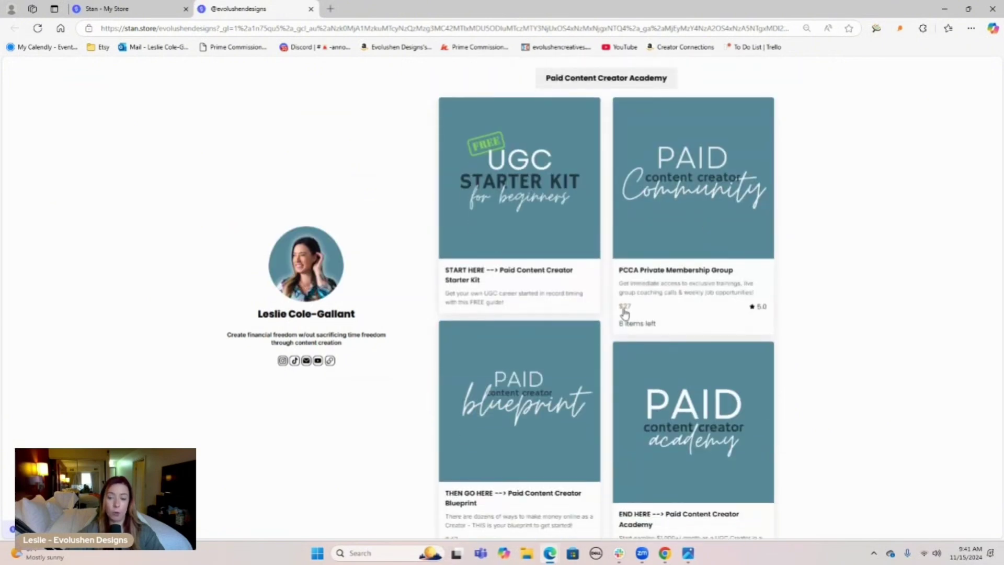
pyautogui.hotkey('ctrl', 'shift', 'Tab')
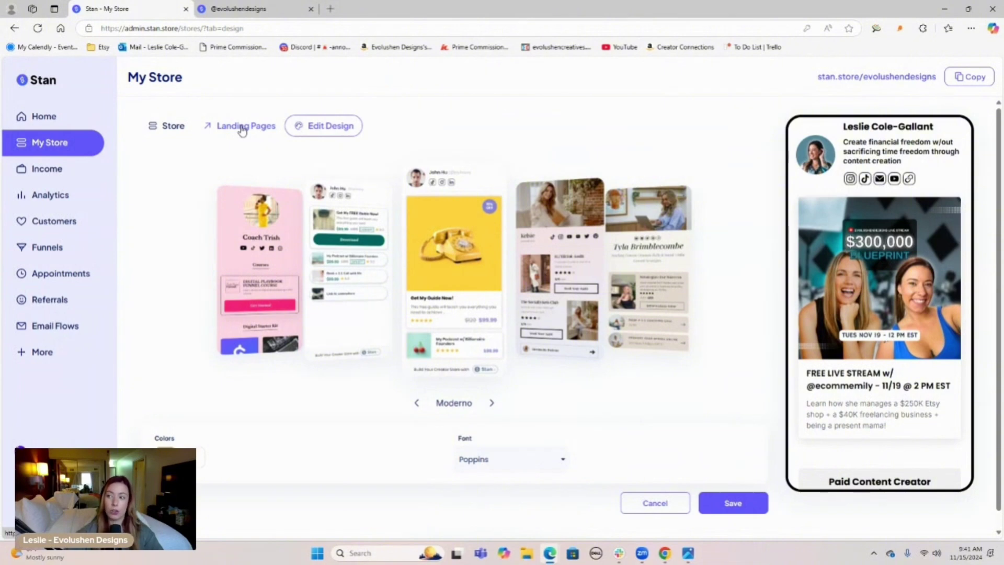
# - View the list of landing pages and compare it with the products shown on the public store page
pyautogui.click(242, 131)
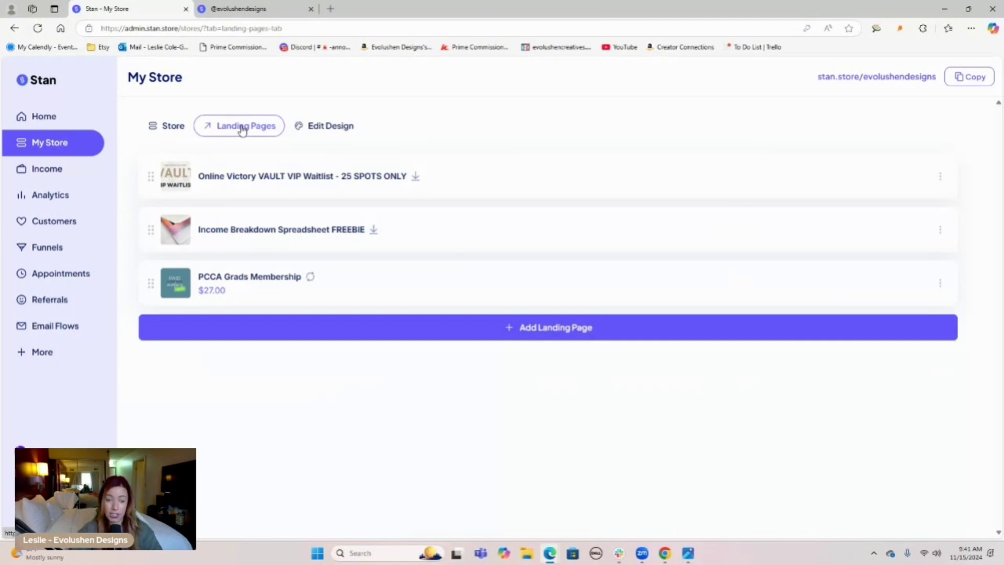
pyautogui.click(246, 8)
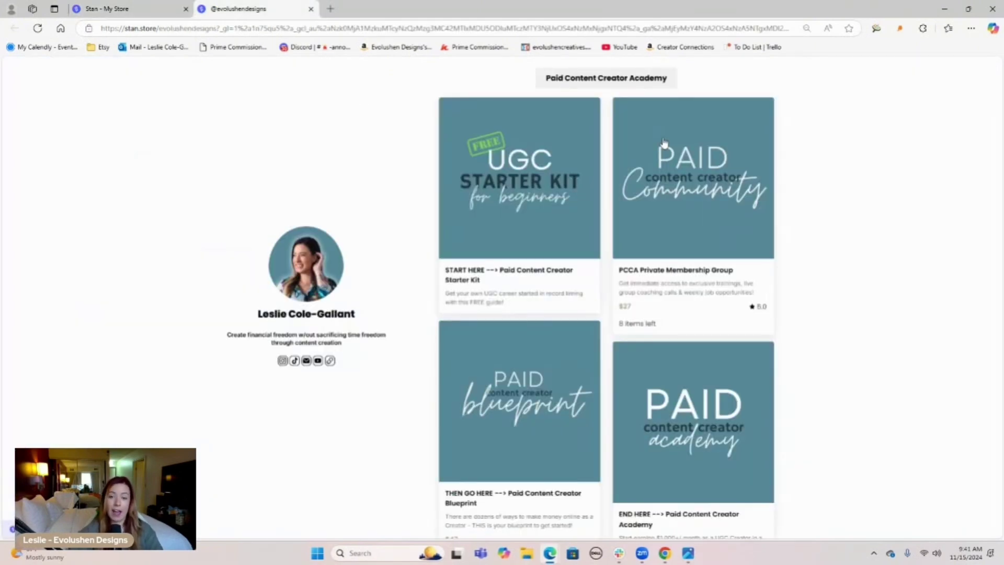
pyautogui.scroll(-7, 664, 141)
pyautogui.scroll(-2, 833, 202)
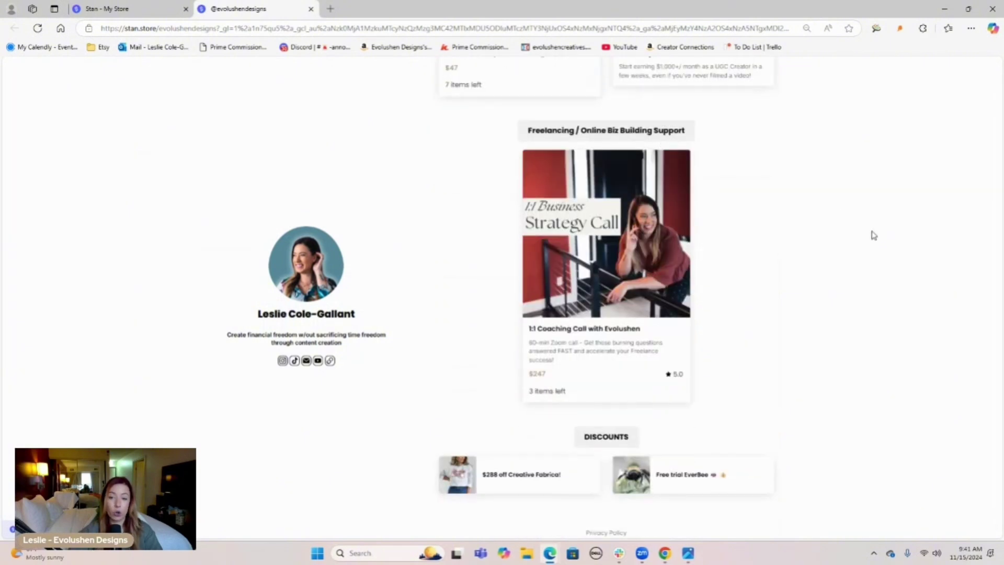
pyautogui.scroll(5, 731, 249)
pyautogui.scroll(8, 733, 250)
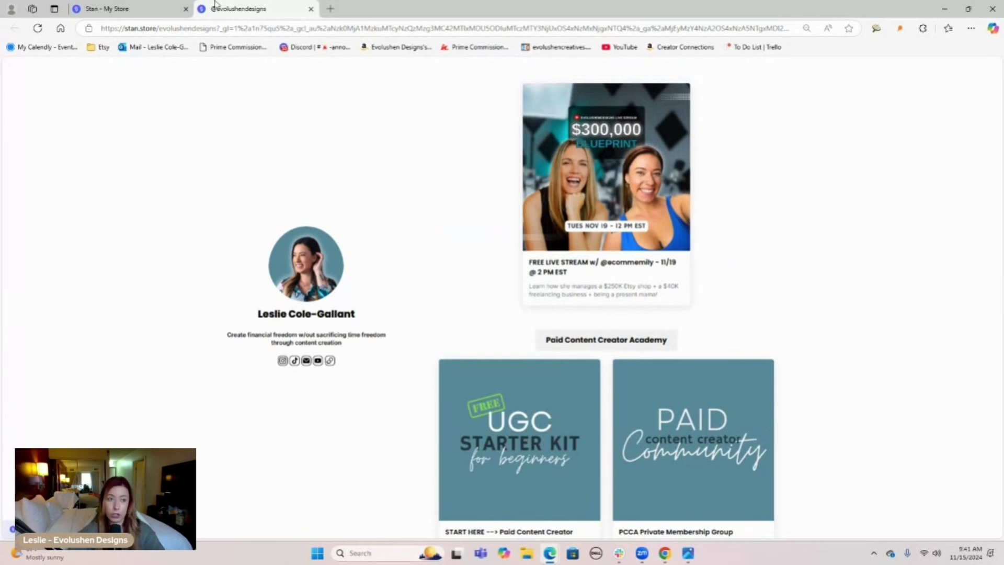
pyautogui.click(178, 8)
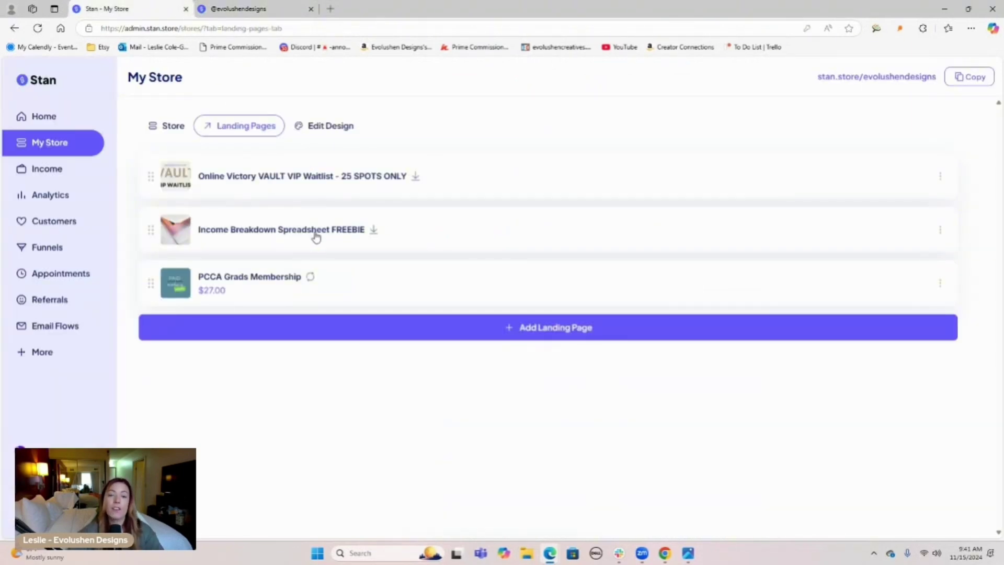
# - Open the "Online Victory VAULT VIP Waitlist - 25 SPOTS ONLY" landing page and examine its preview down to the sign-up form
pyautogui.click(262, 179)
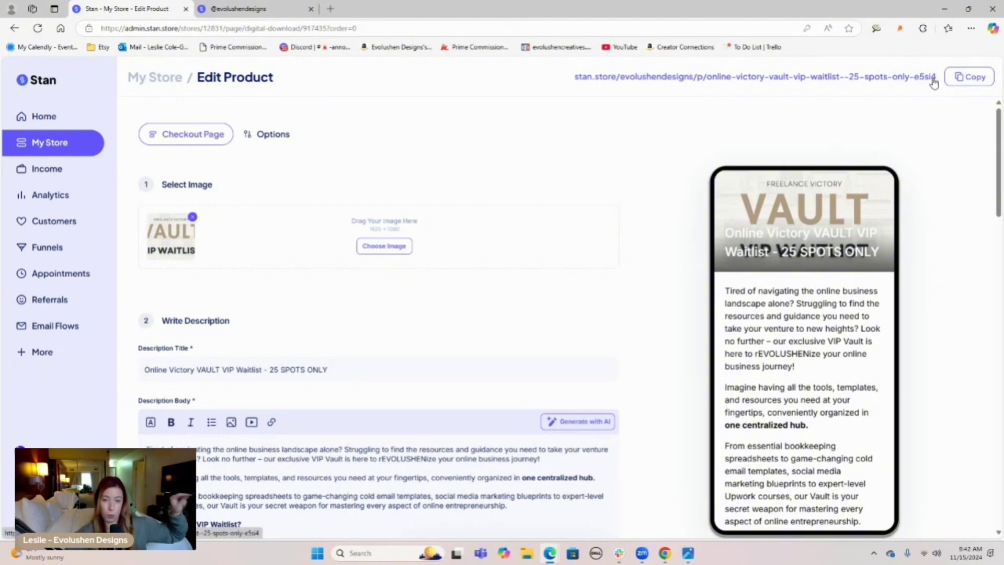
pyautogui.scroll(-20, 852, 340)
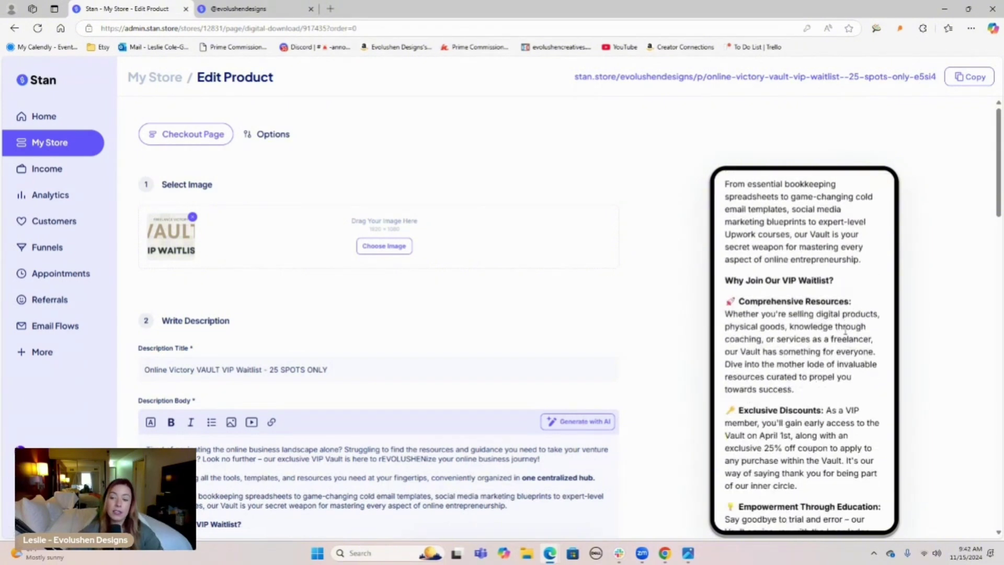
pyautogui.scroll(-8, 846, 333)
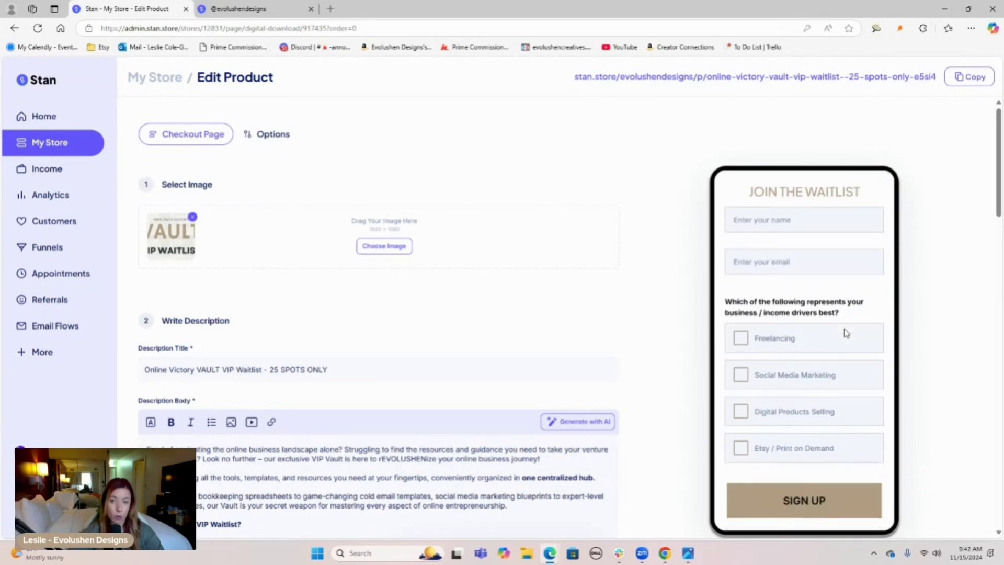
# - Open the live public page of the VIP waitlist landing page and review it down to the sign-up form
pyautogui.scroll(3, 840, 339)
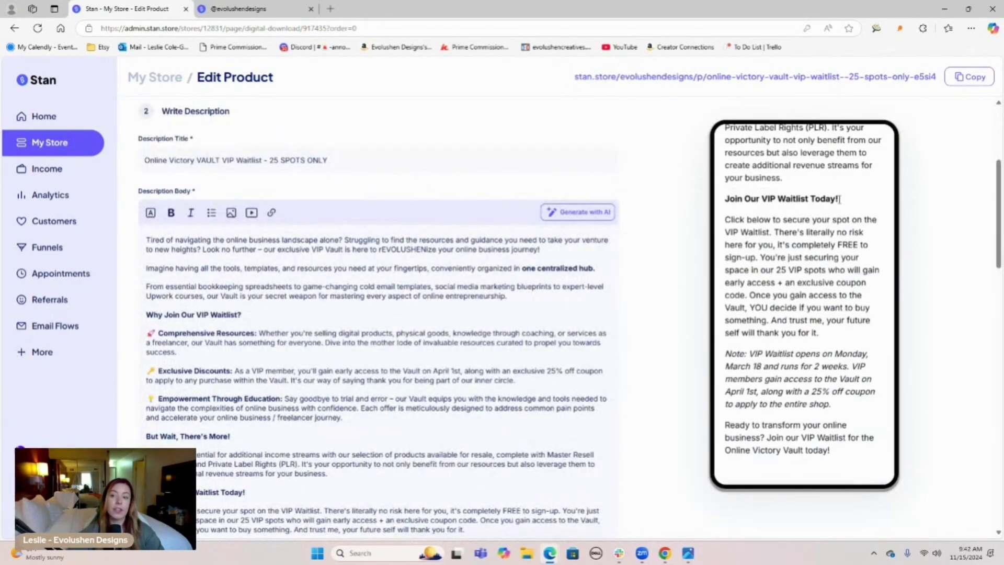
pyautogui.click(794, 79)
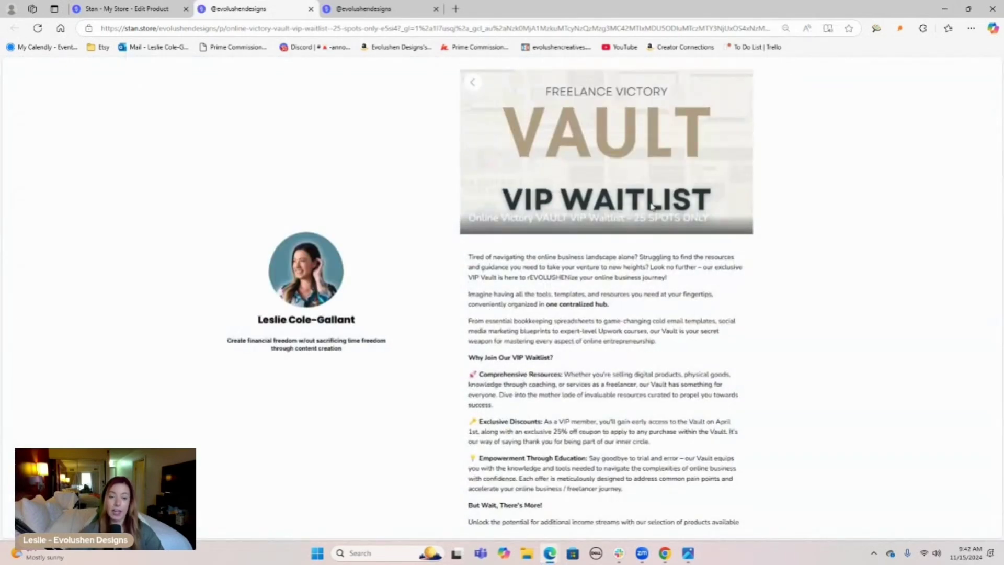
pyautogui.scroll(-3, 706, 238)
pyautogui.scroll(-8, 706, 235)
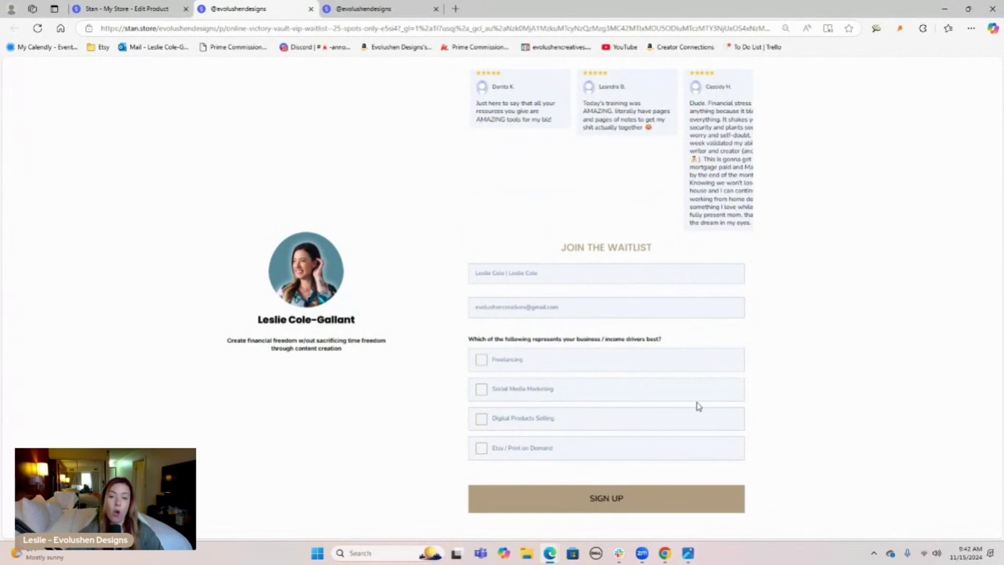
pyautogui.scroll(10, 696, 406)
# - Compare the products on the public store page with the standalone VIP waitlist page and its description
pyautogui.click(128, 8)
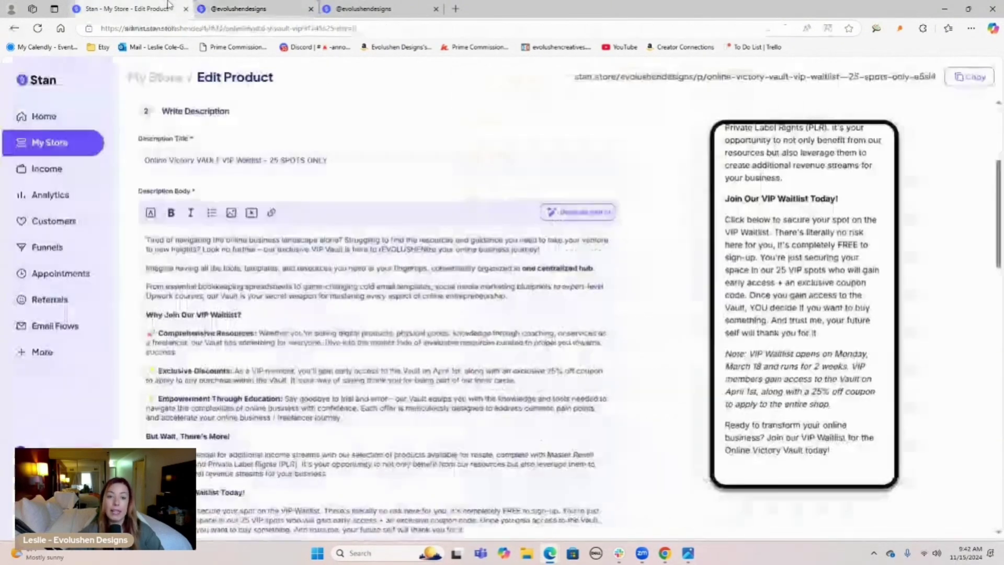
pyautogui.click(366, 8)
pyautogui.scroll(-10, 792, 192)
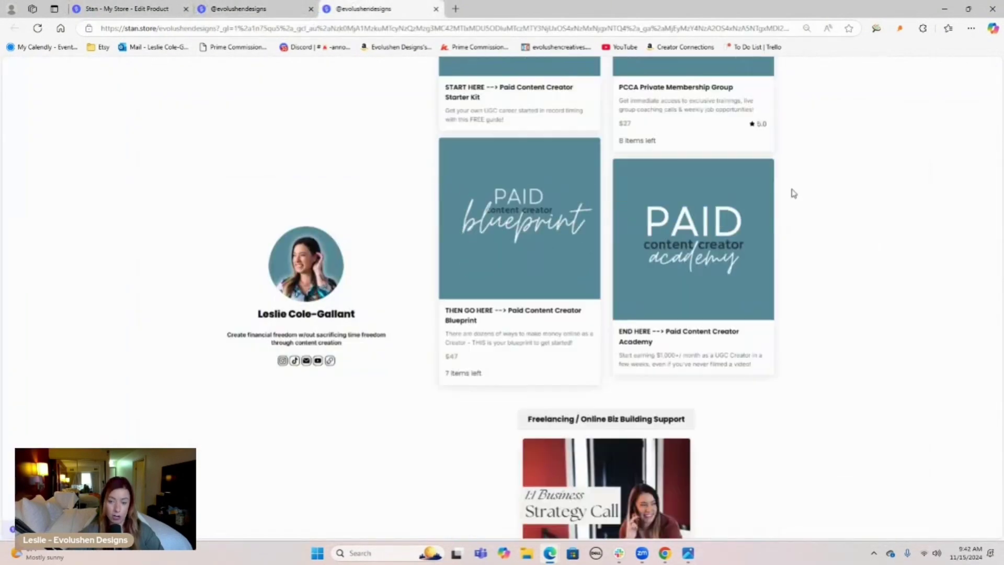
pyautogui.click(210, 5)
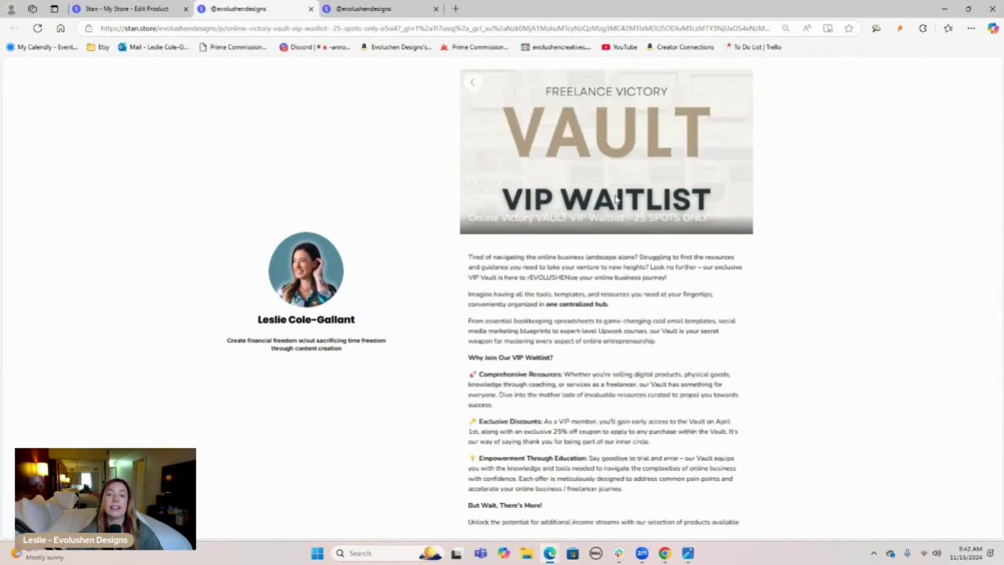
pyautogui.scroll(-3, 616, 199)
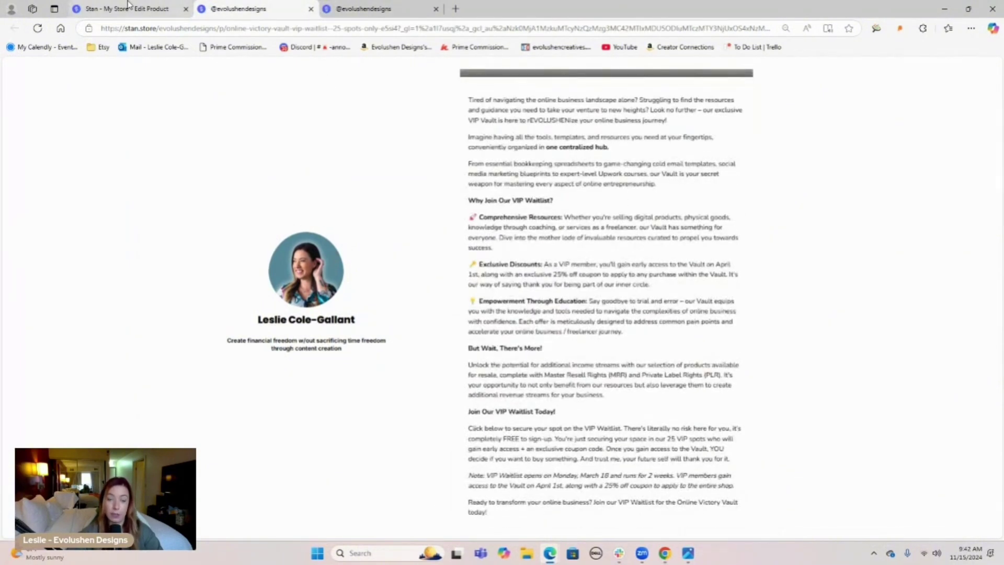
# - Review the "Income Breakdown Spreadsheet FREEBIE" landing page in the store editor and return to the landing pages list
pyautogui.click(128, 6)
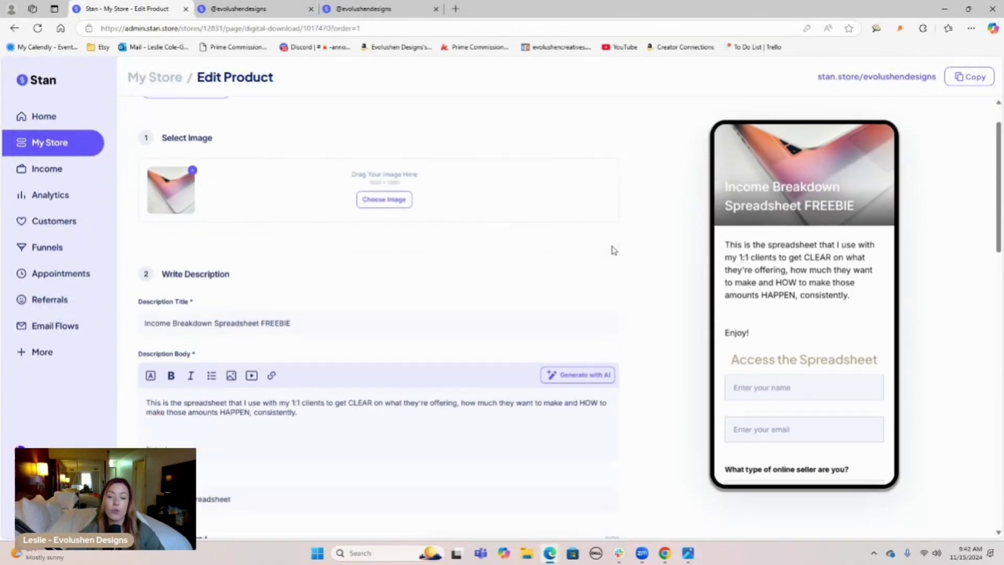
pyautogui.scroll(-2, 614, 251)
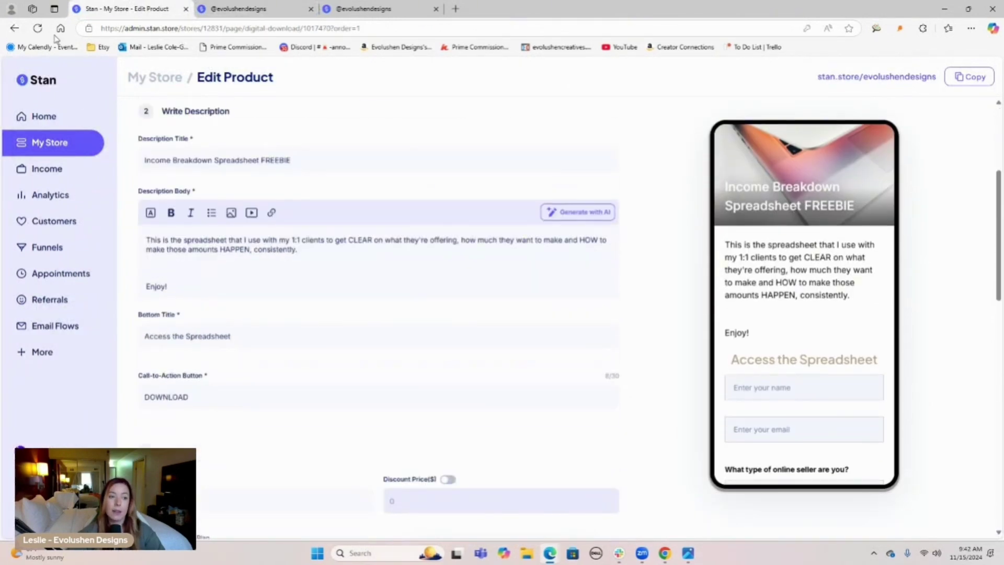
pyautogui.click(13, 30)
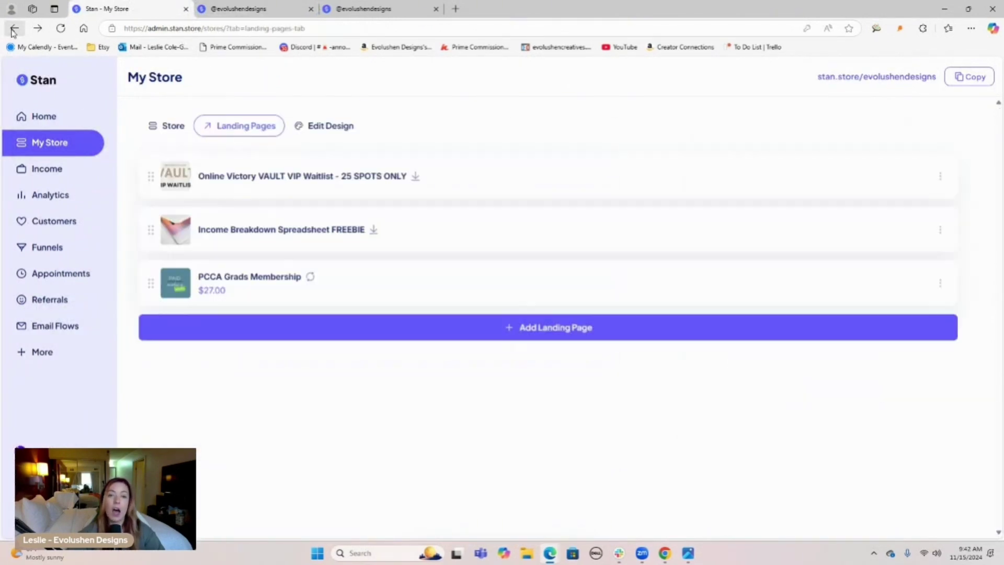
# - Open the "PCCA Grads Membership" landing page and review its description and preview
pyautogui.click(239, 283)
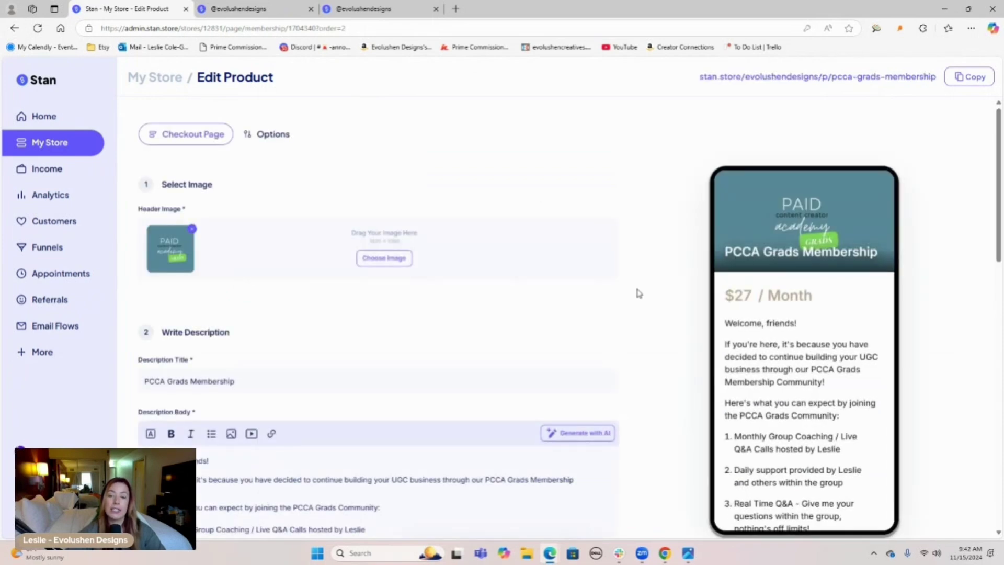
pyautogui.scroll(-2, 638, 291)
pyautogui.scroll(-2, 638, 291)
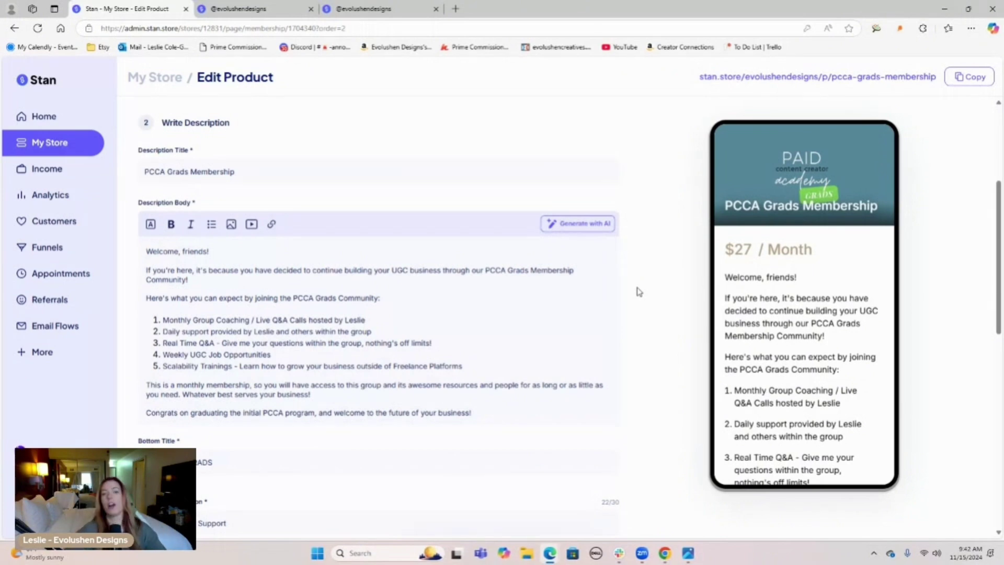
# - Look through the public store page for the PCCA Grads Membership, and return to the landing pages list in the editor
pyautogui.click(384, 8)
pyautogui.scroll(-1, 442, 184)
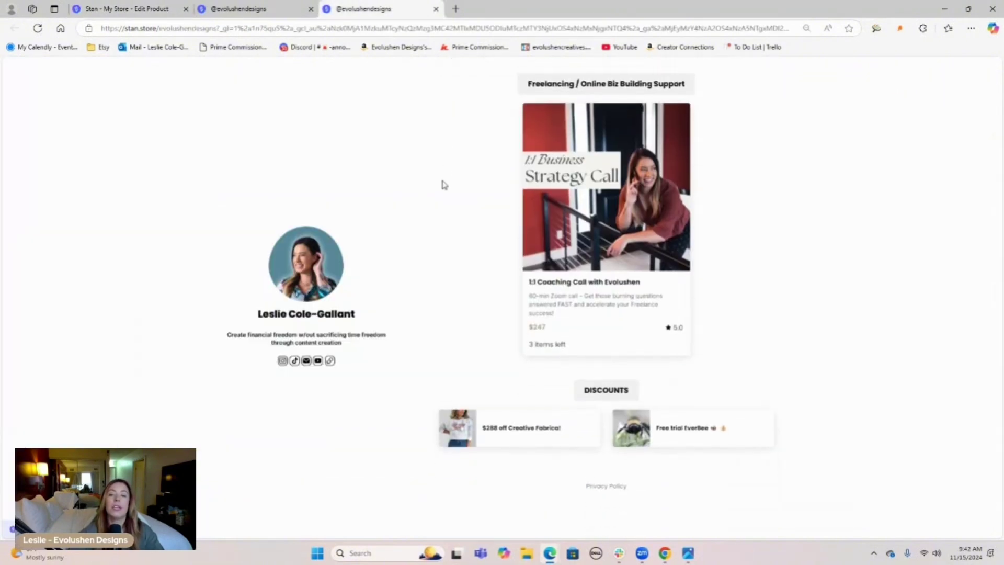
pyautogui.scroll(10, 442, 184)
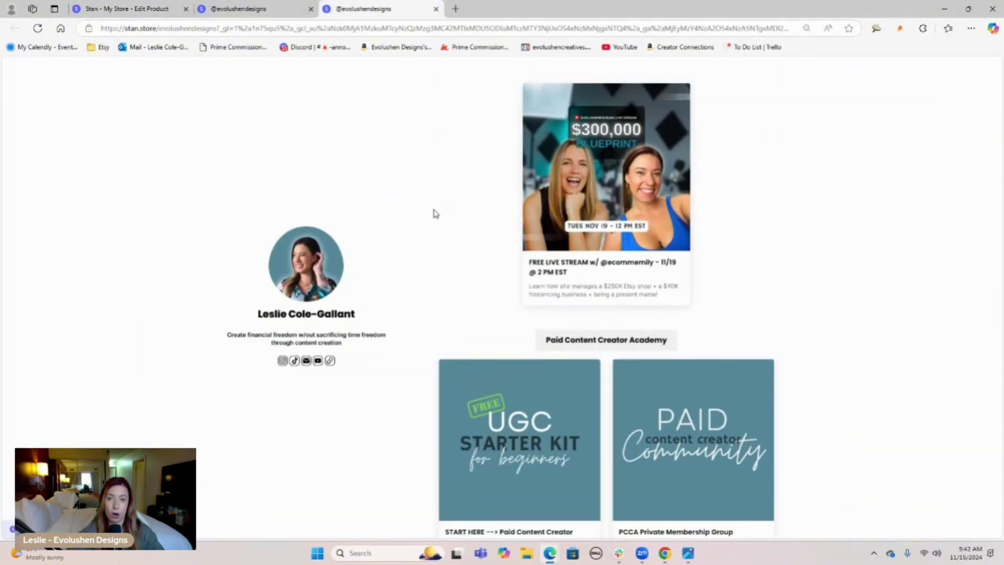
pyautogui.click(126, 9)
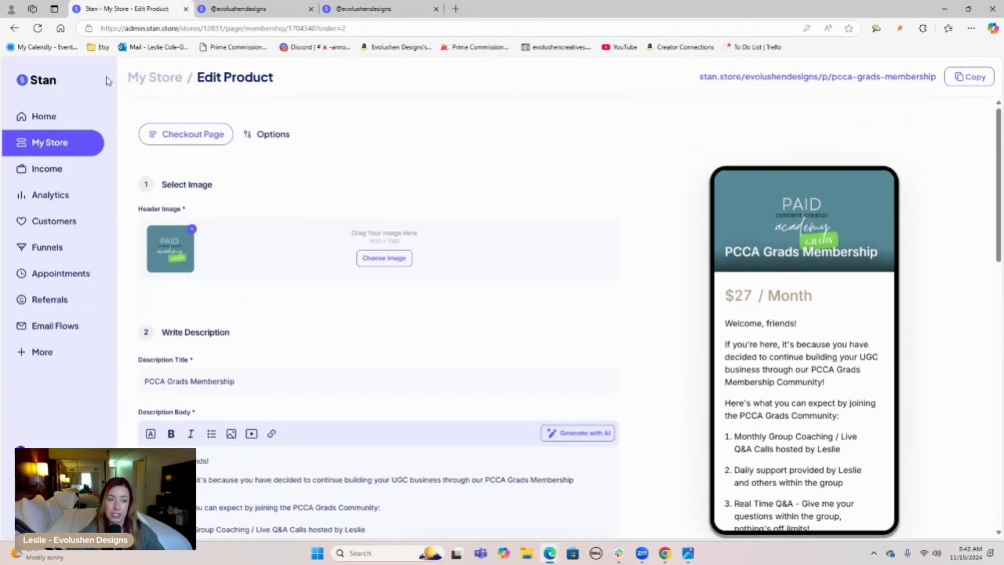
pyautogui.click(15, 29)
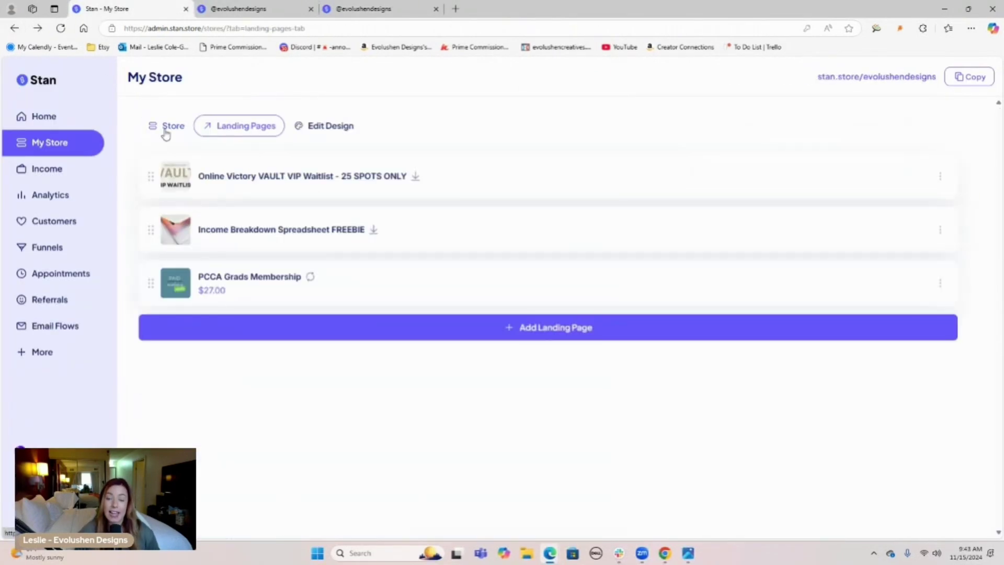